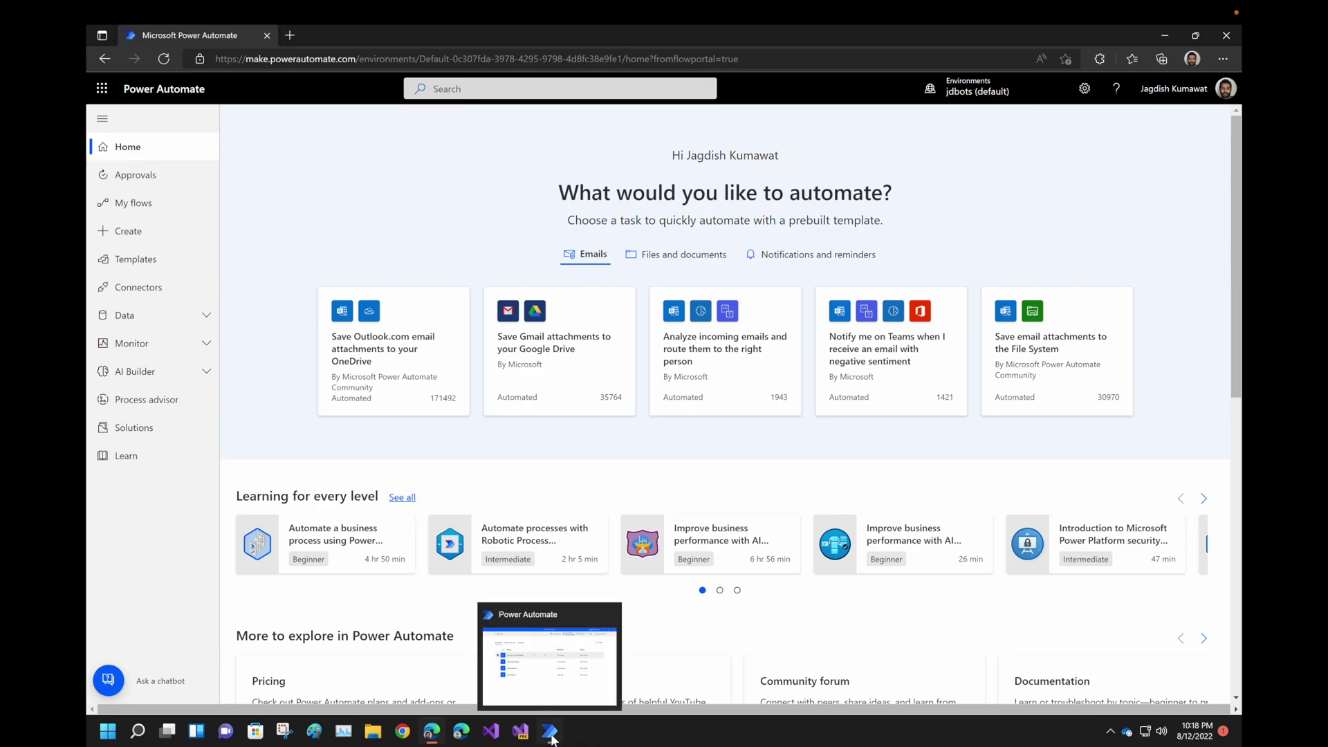
- Load jd-bots.com in a new Edge tab
{"action": "left_click", "coordinate": [289, 36]}
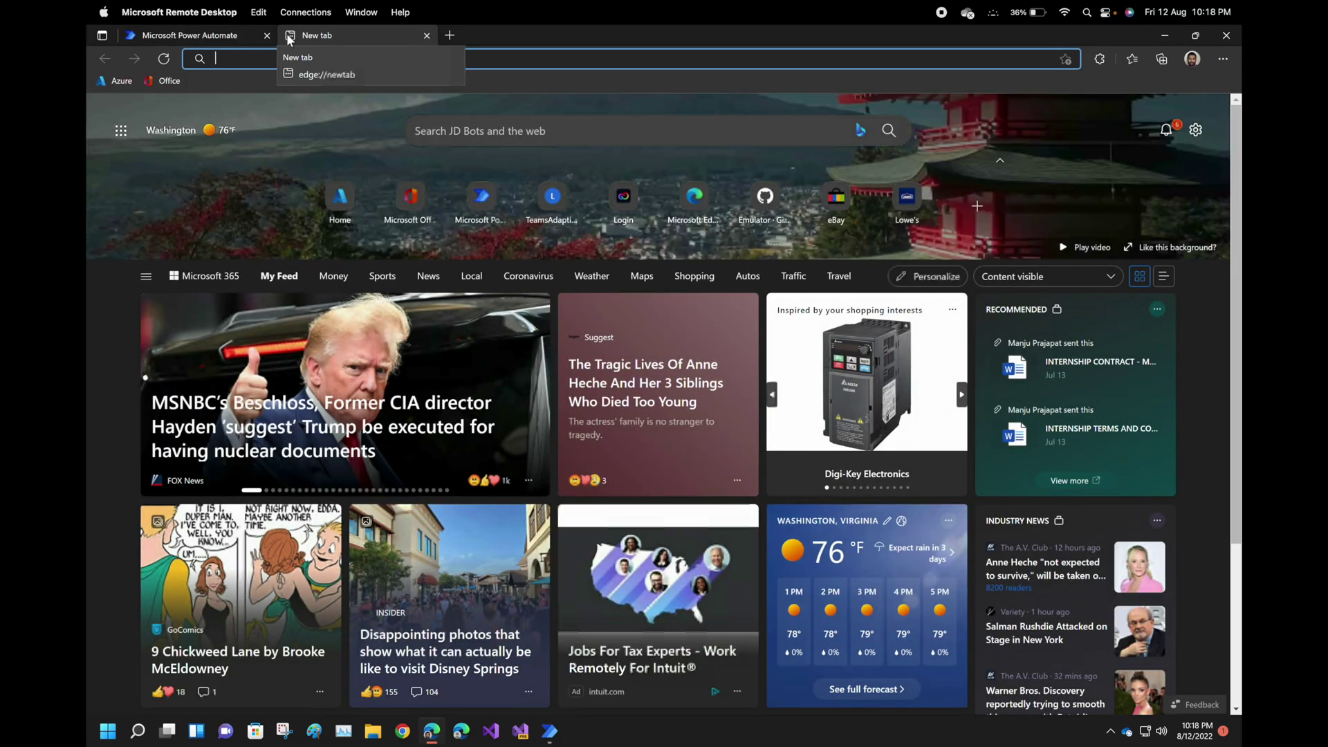
{"action": "type", "text": "jd"}
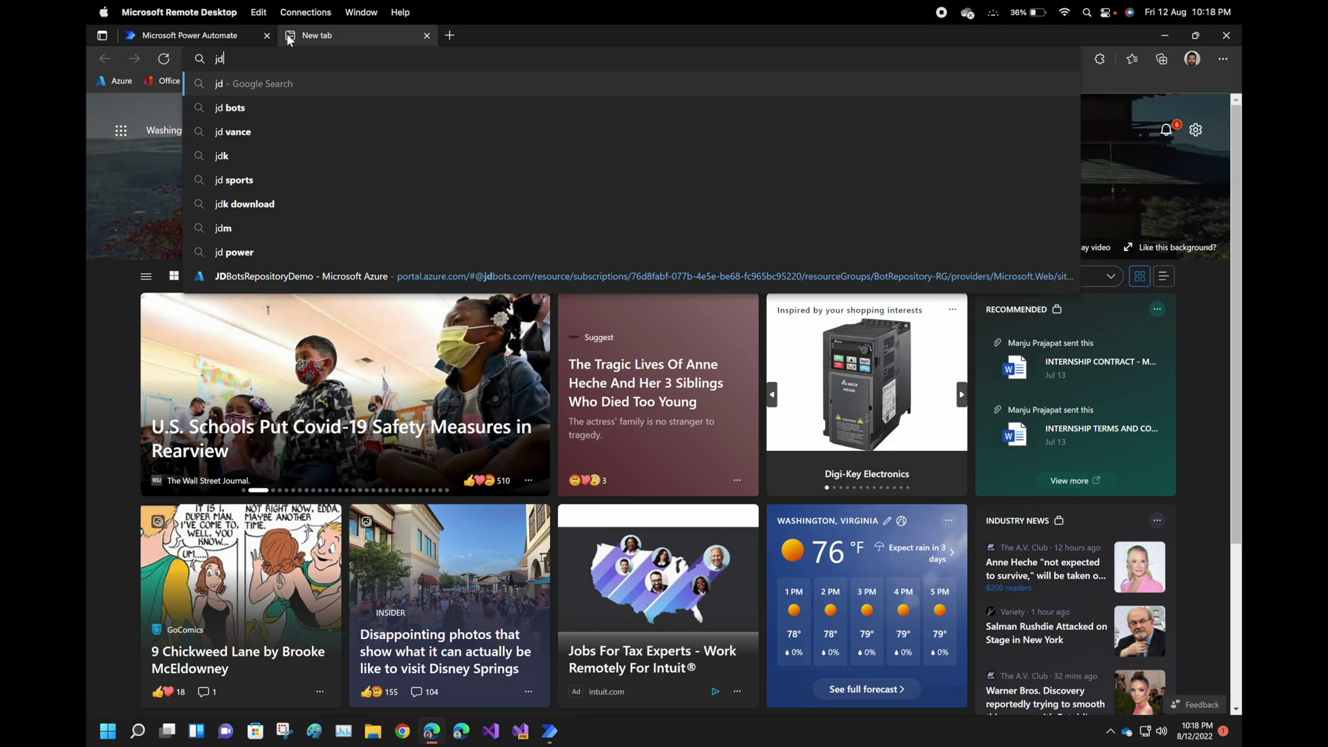
{"action": "type", "text": "-bot"}
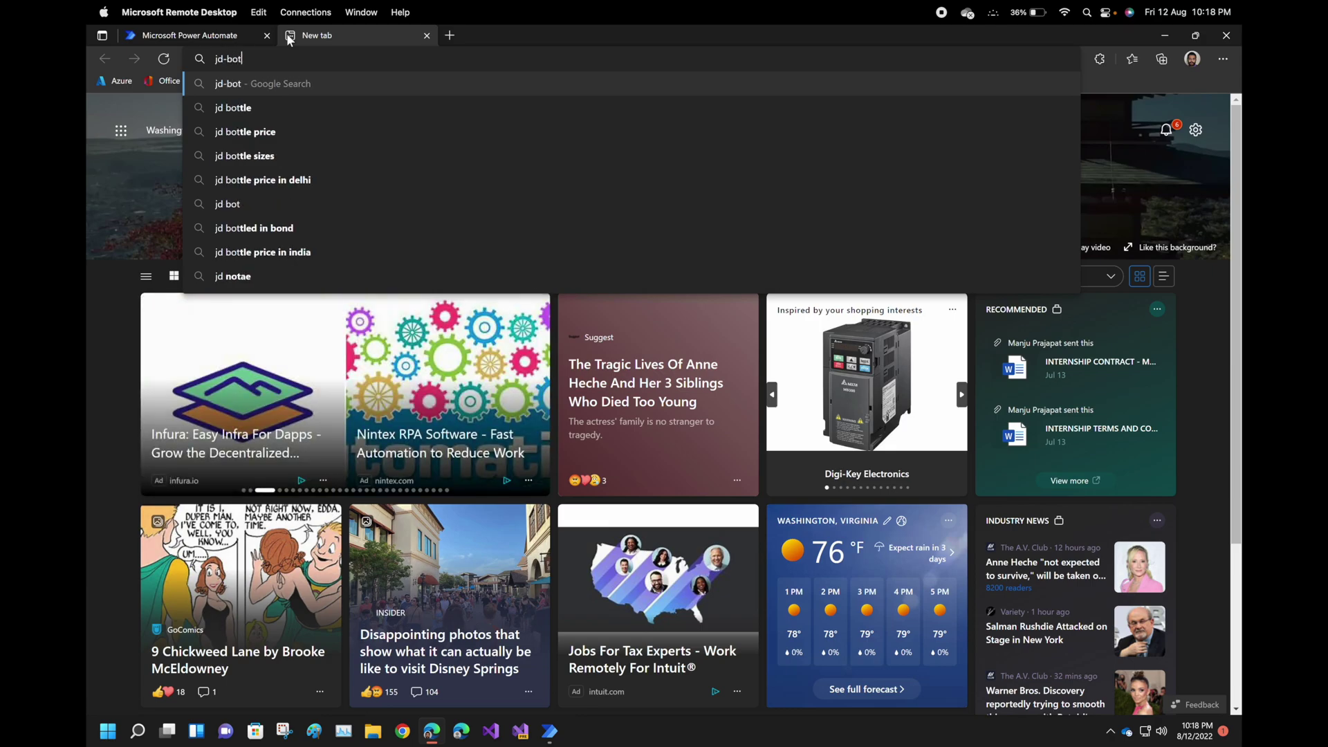
{"action": "type", "text": "s.com"}
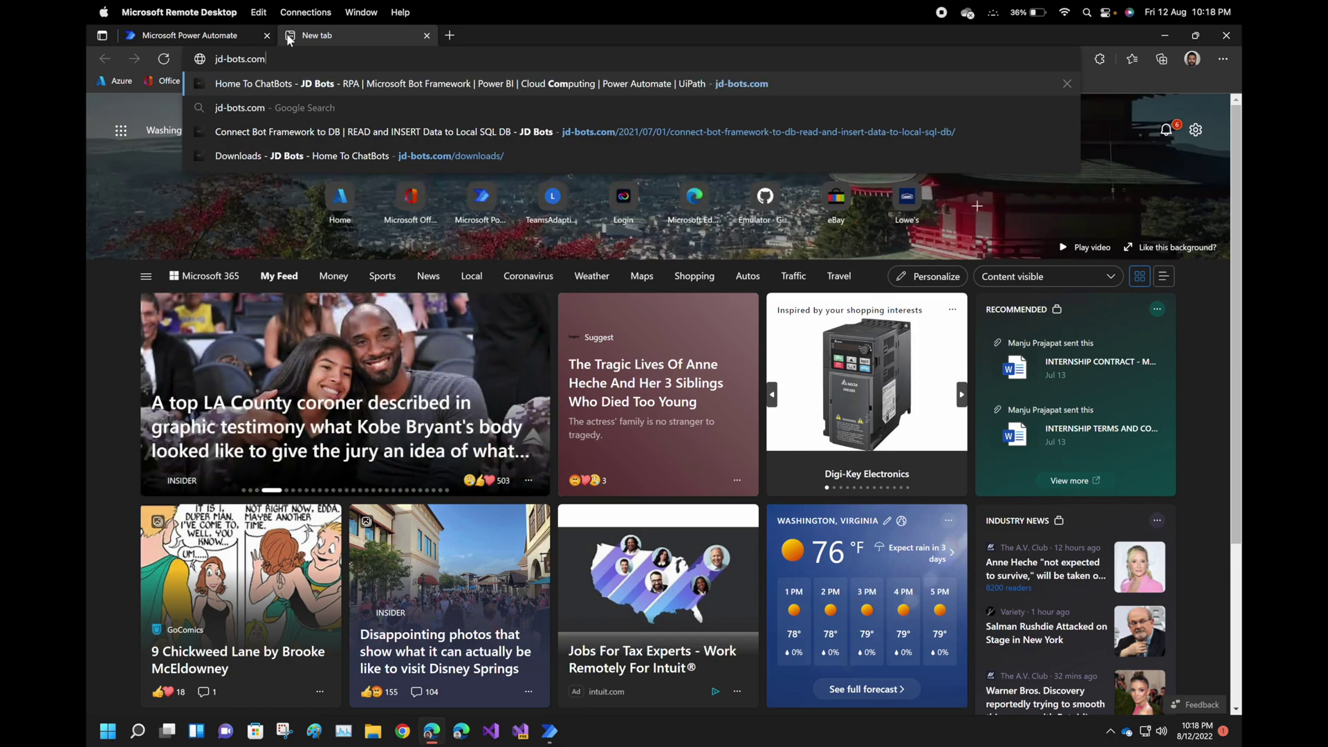
{"action": "key", "text": "Return"}
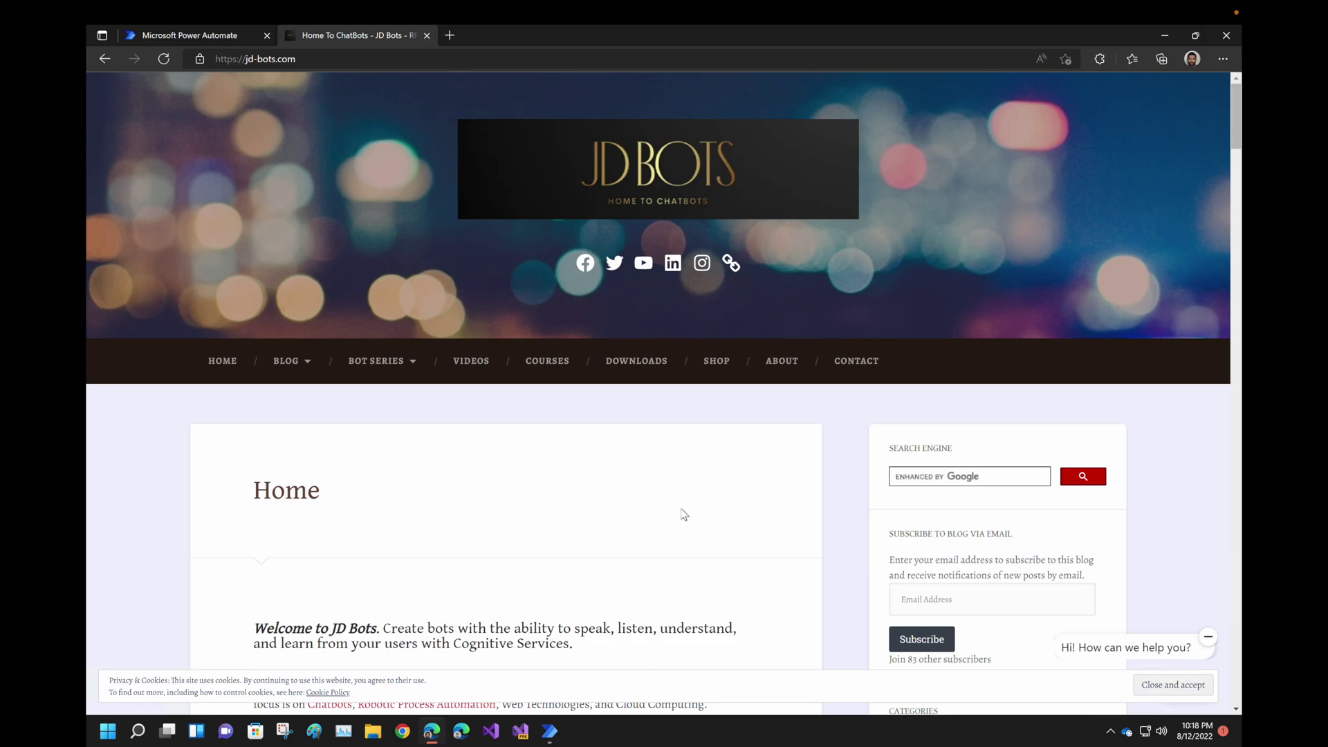
- Select the 'SUBSCRIBE TO BLOG VIA EMAIL' heading, then bring Power Automate Desktop's flow list forward
{"action": "triple_click", "coordinate": [896, 534]}
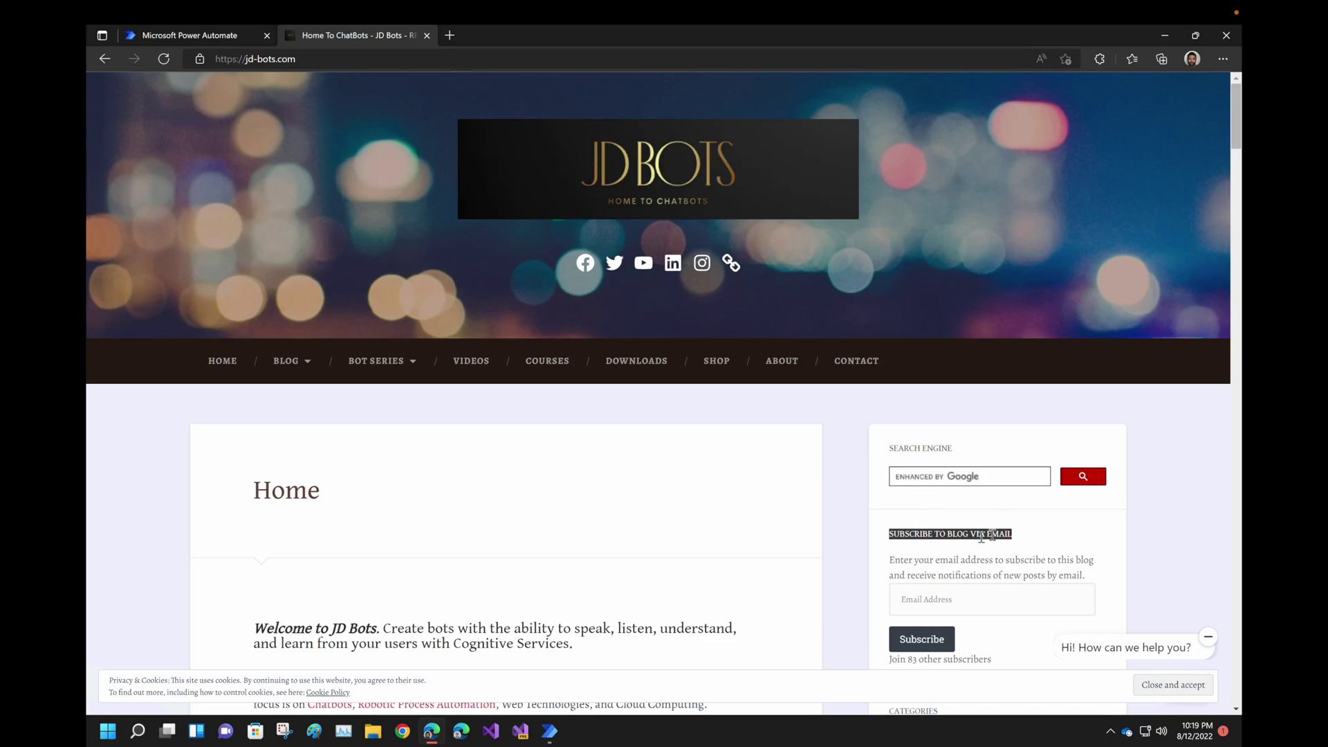
{"action": "left_click", "coordinate": [551, 733]}
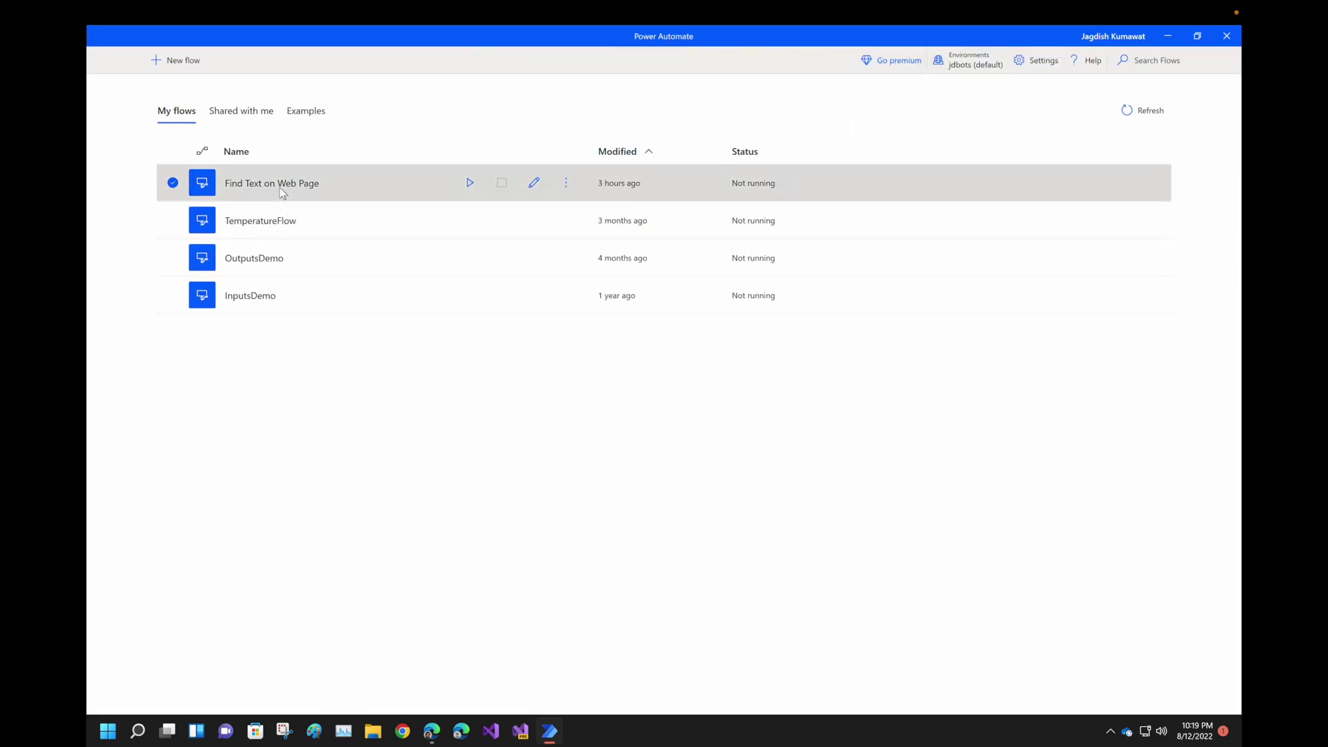
- Open the Find Text on Web Page flow in the designer and select its TextFound variable
{"action": "double_click", "coordinate": [280, 188]}
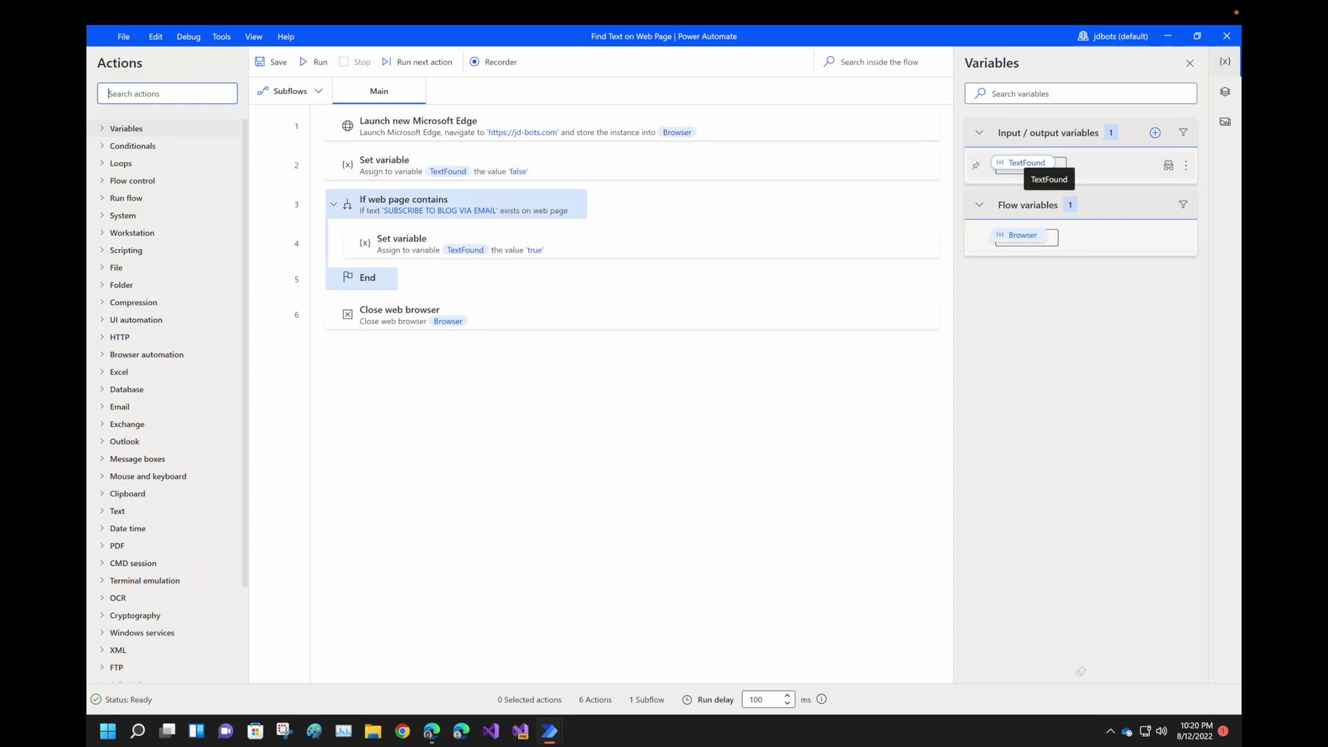
{"action": "left_click", "coordinate": [1020, 166]}
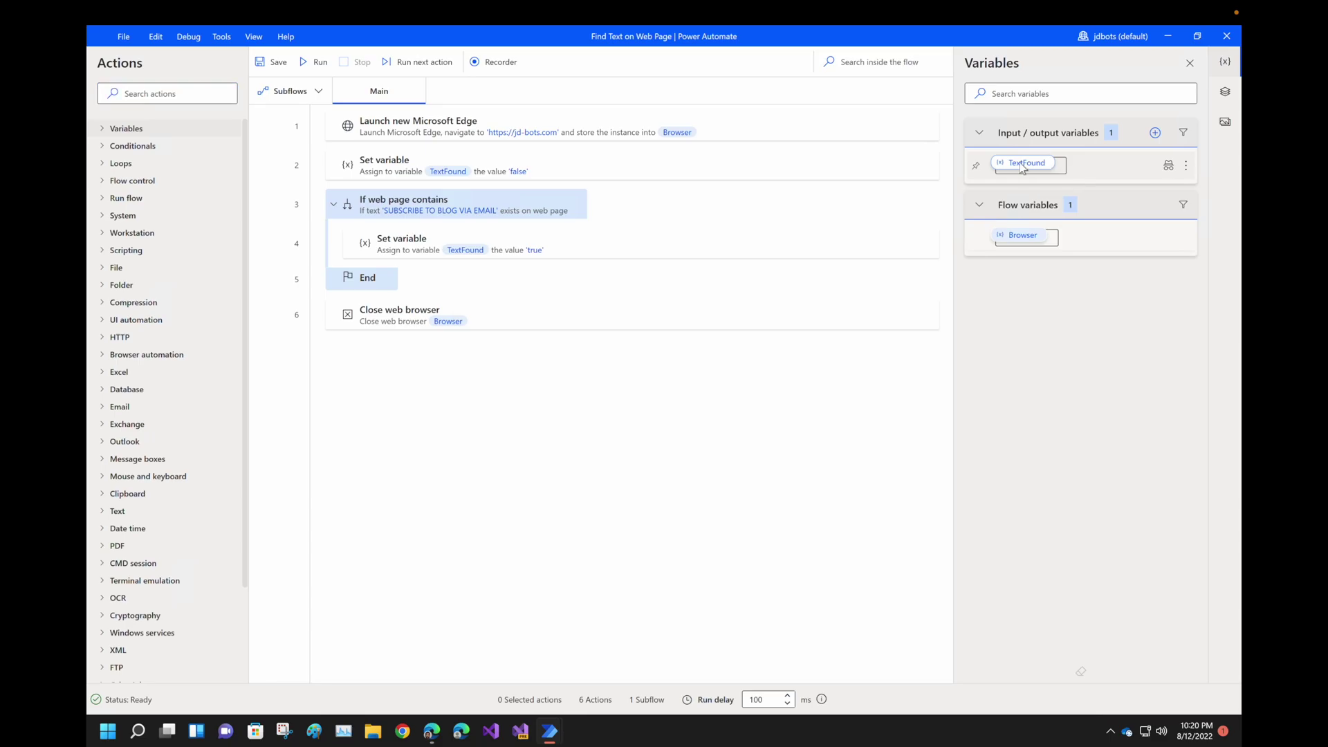
{"action": "double_click", "coordinate": [1021, 166]}
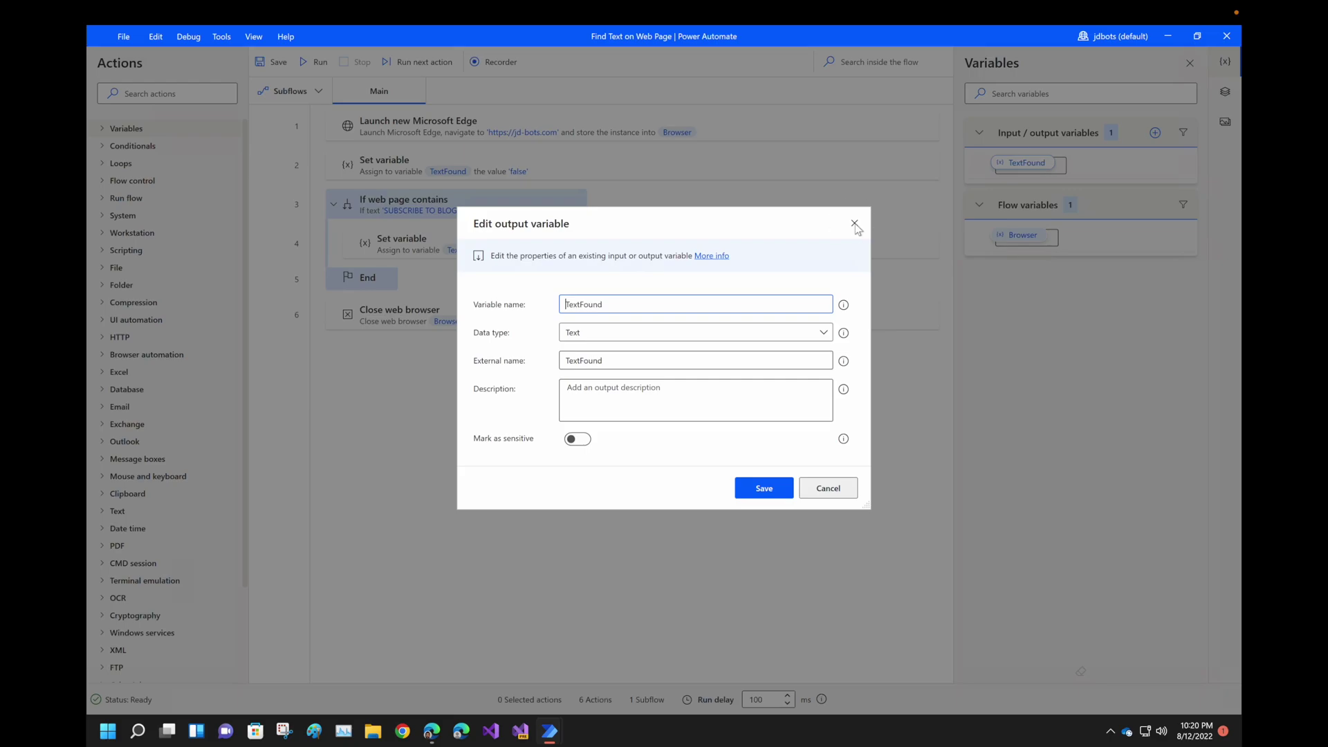
{"action": "left_click", "coordinate": [854, 224]}
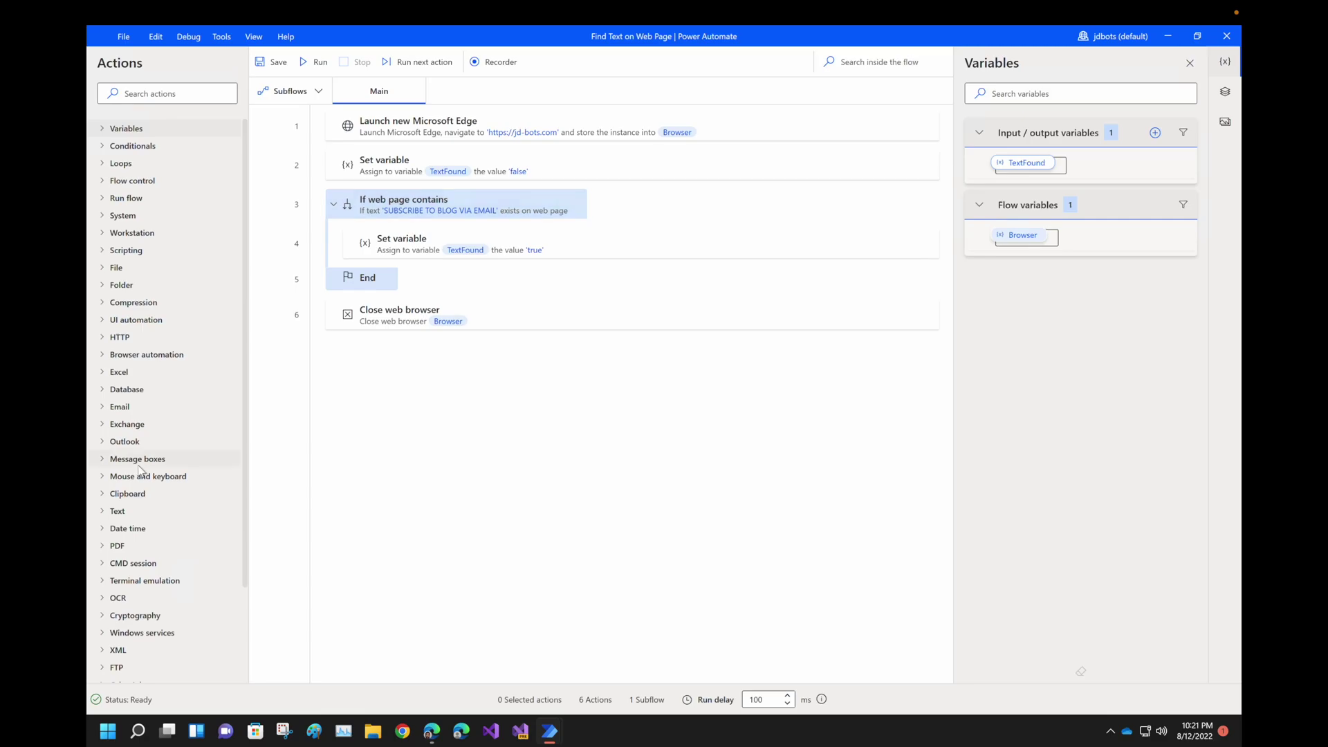
- Expand the Browser automation category to show If web page contains and Launch new Microsoft Edge
{"action": "scroll", "coordinate": [111, 363], "scroll_direction": "down", "scroll_amount": 2}
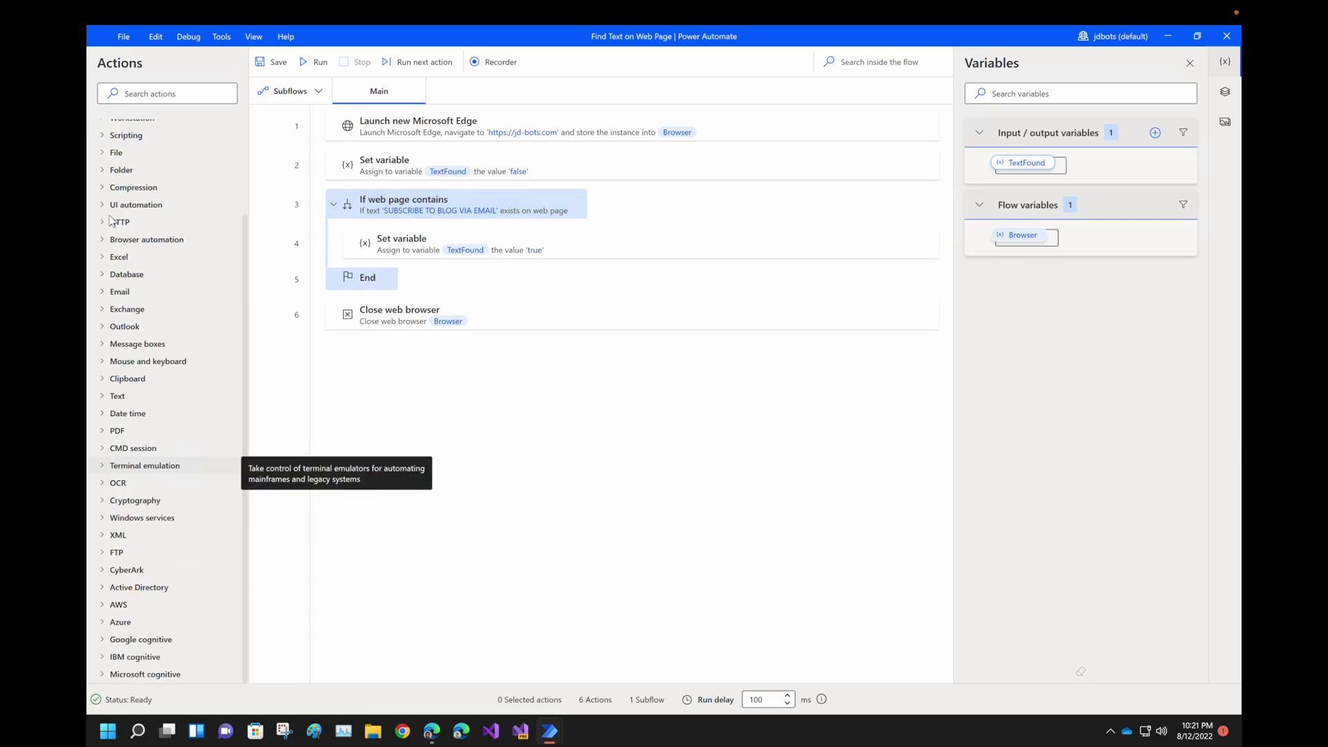
{"action": "left_click", "coordinate": [110, 239]}
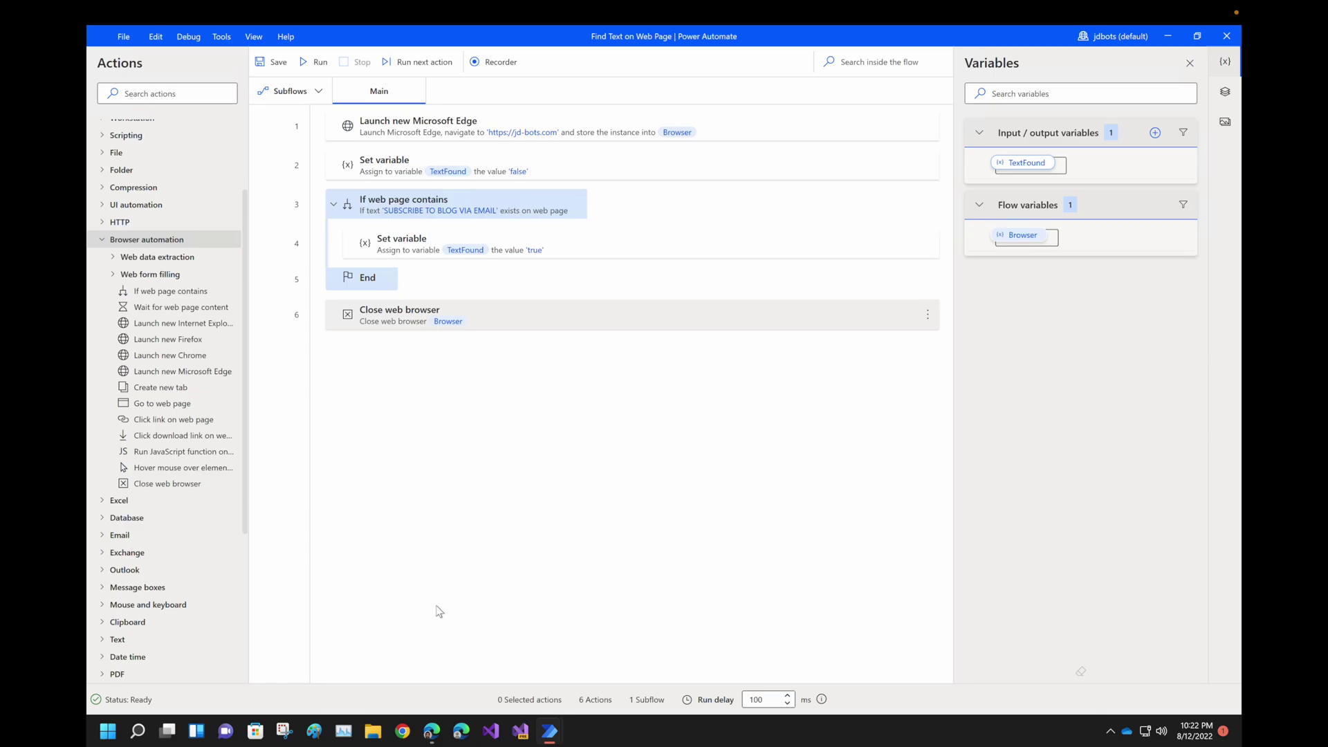
- Open the details page of 'Button -> Run a flow built with Power Automate for desktop - 2' from My flows
{"action": "left_click", "coordinate": [431, 730]}
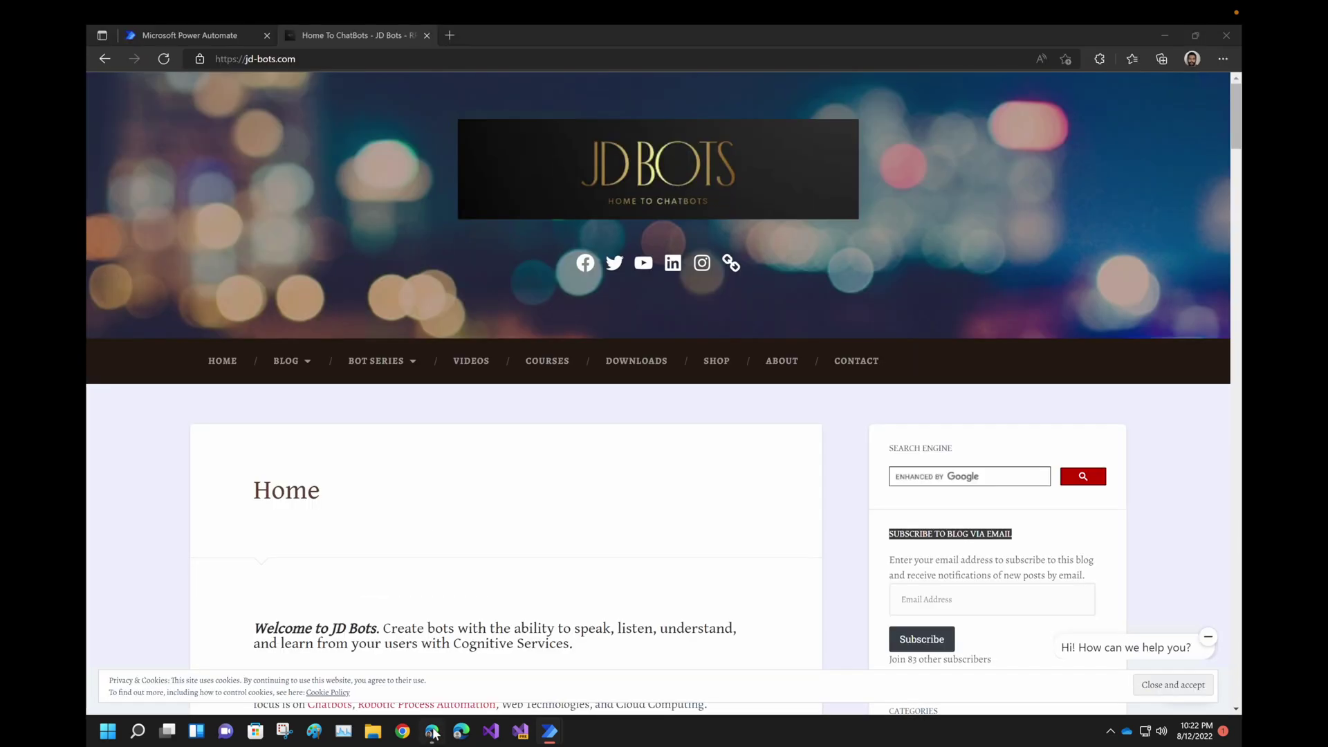
{"action": "left_click", "coordinate": [185, 39]}
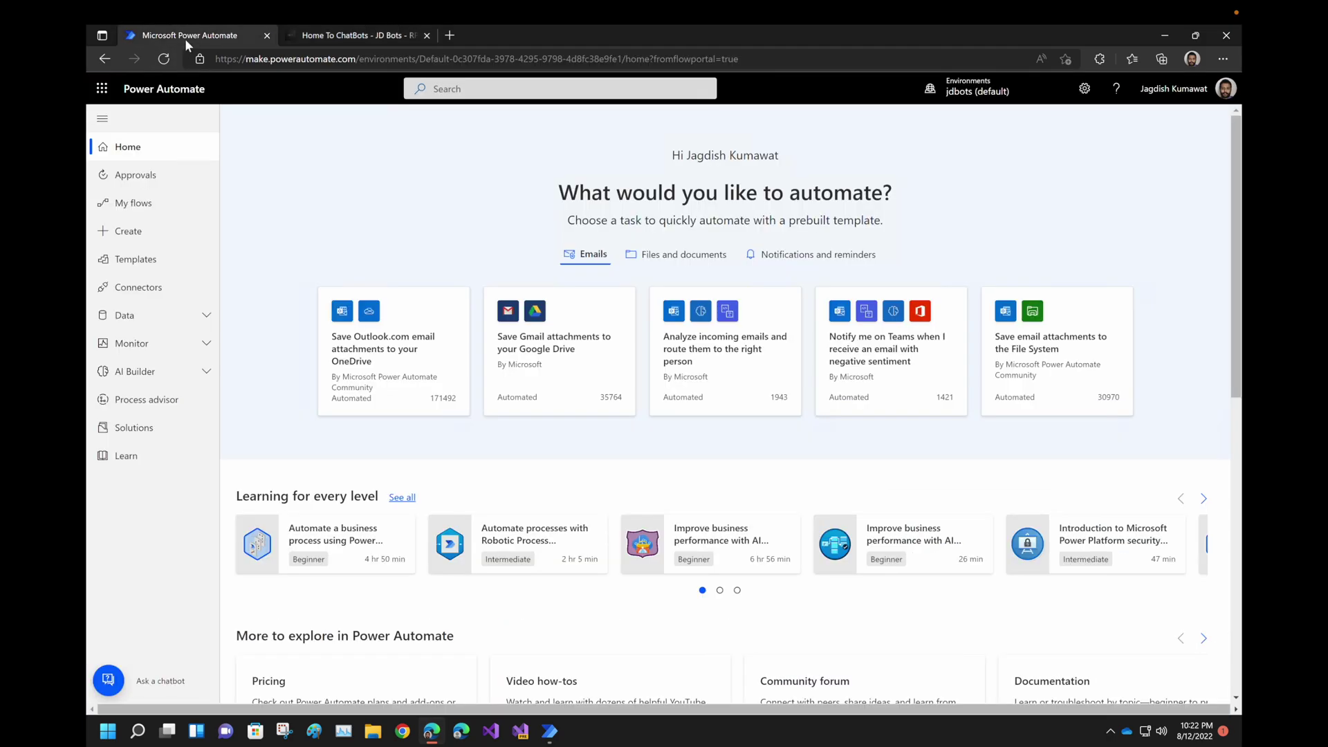
{"action": "left_click", "coordinate": [141, 204]}
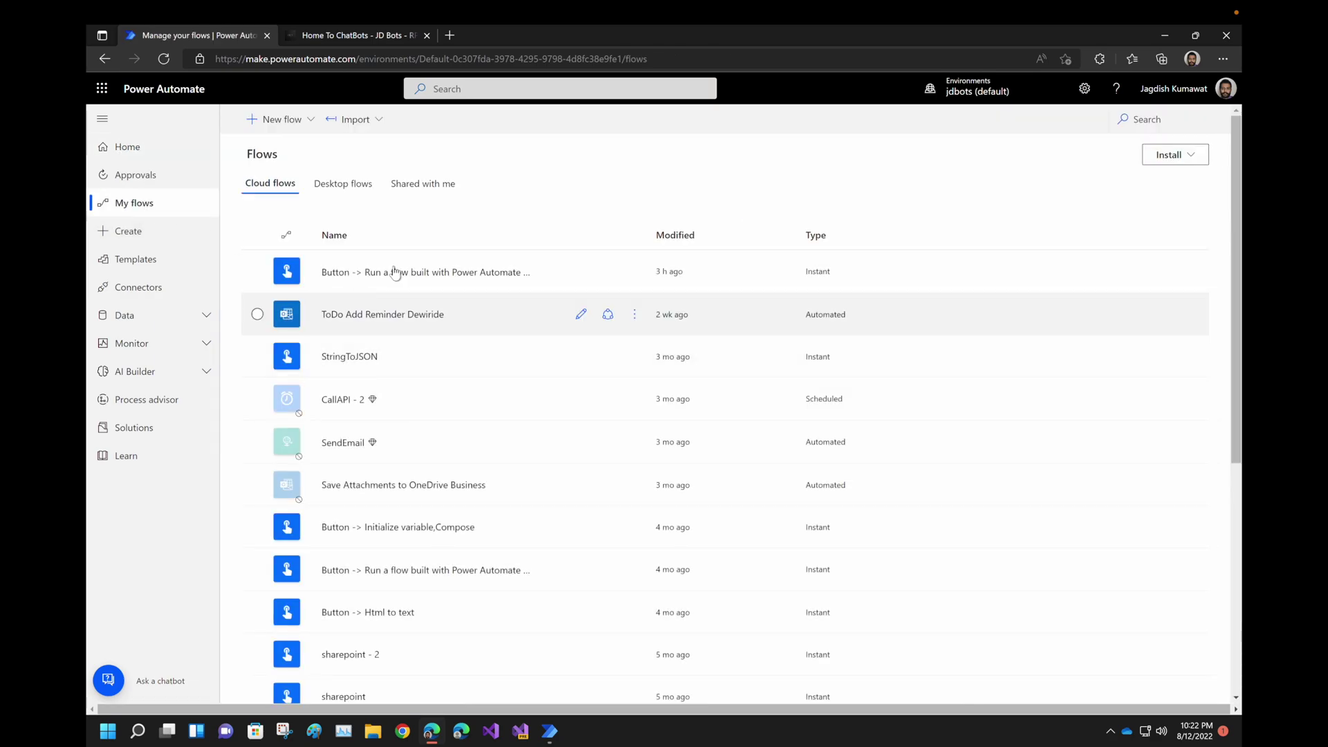
{"action": "left_click", "coordinate": [395, 273]}
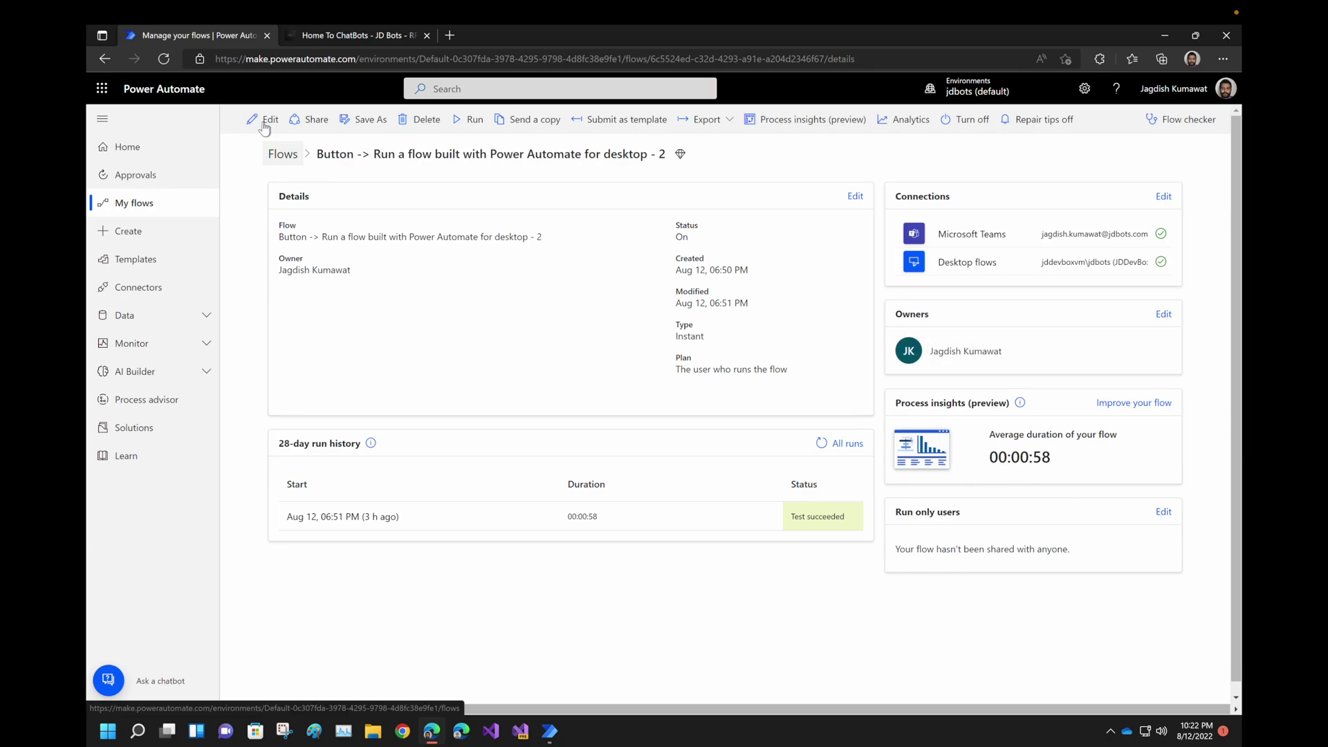
- Open the cloud flow editor and expand the desktop flow step running Find Text on Web Page attended
{"action": "left_click", "coordinate": [264, 125]}
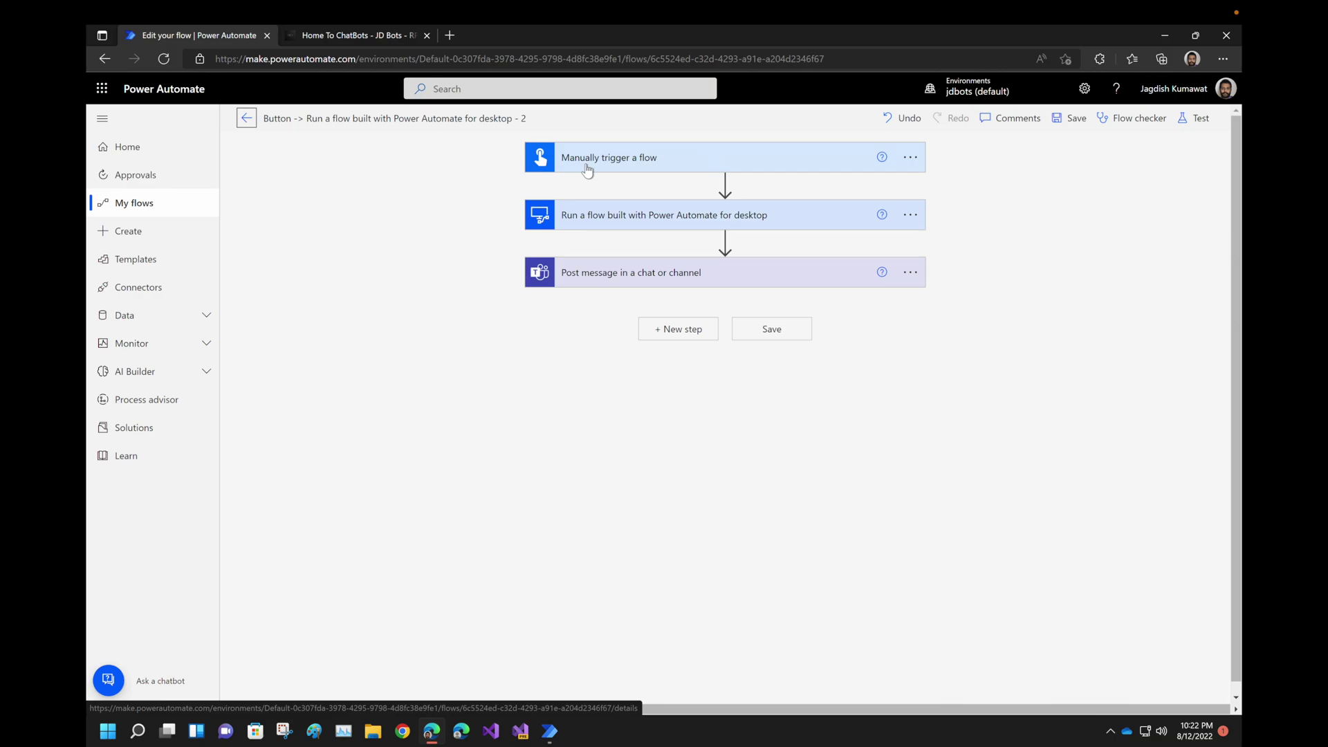
{"action": "left_click", "coordinate": [608, 215]}
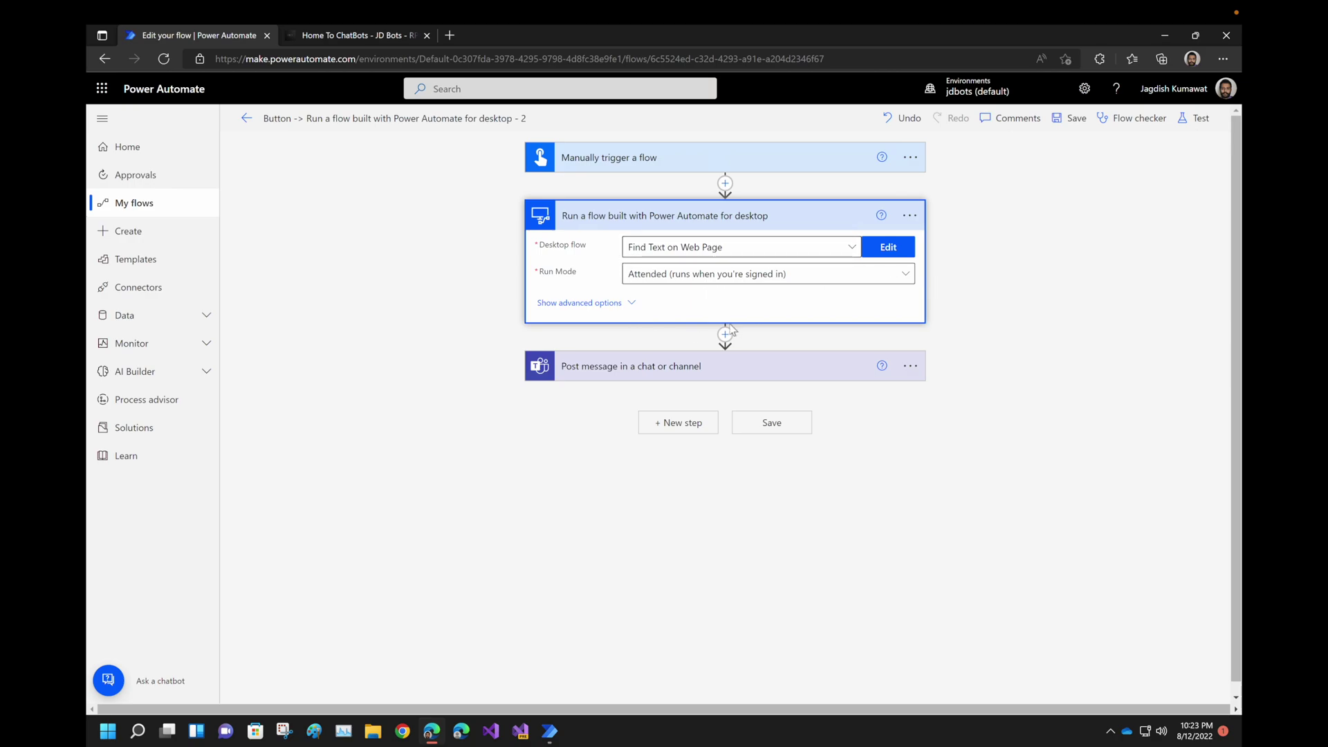
- Expand the Teams post step and keep Post in set to Channel for Team1's General channel
{"action": "left_click", "coordinate": [635, 369]}
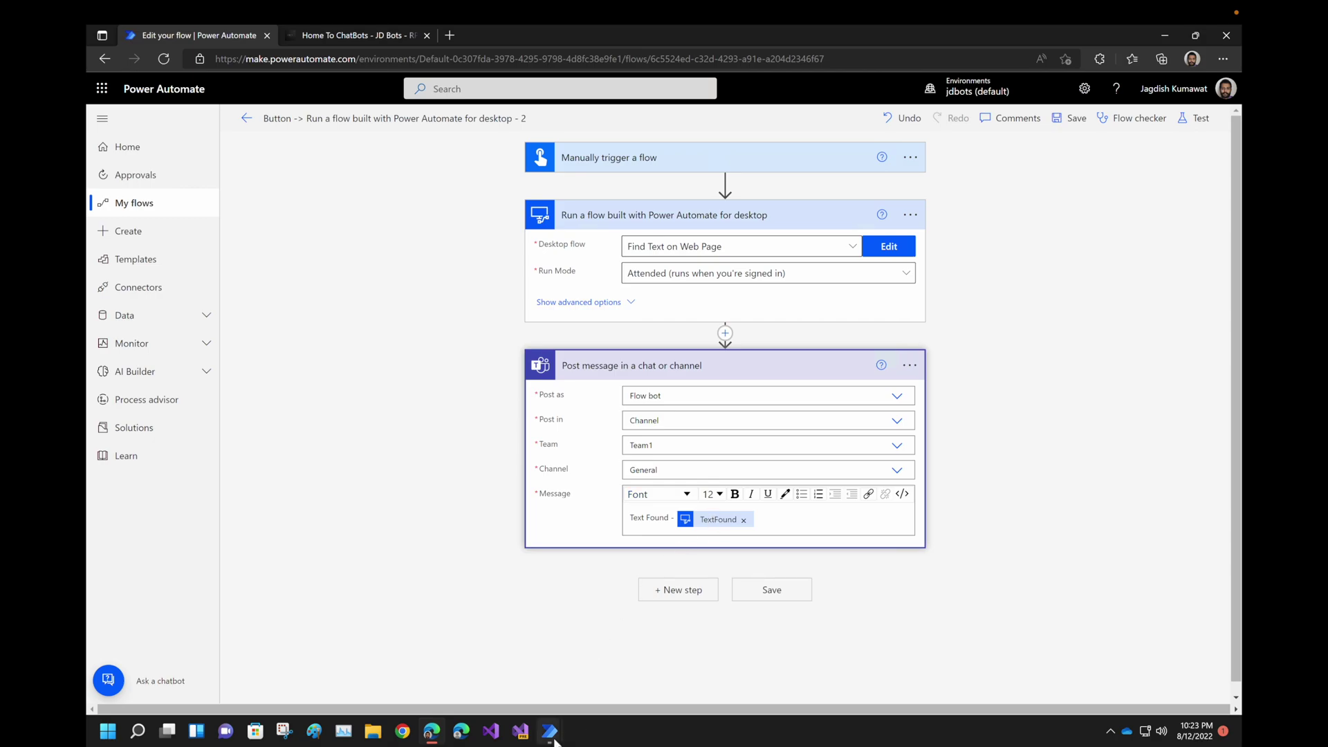
{"action": "mouse_move", "coordinate": [555, 742]}
{"action": "left_click", "coordinate": [899, 422]}
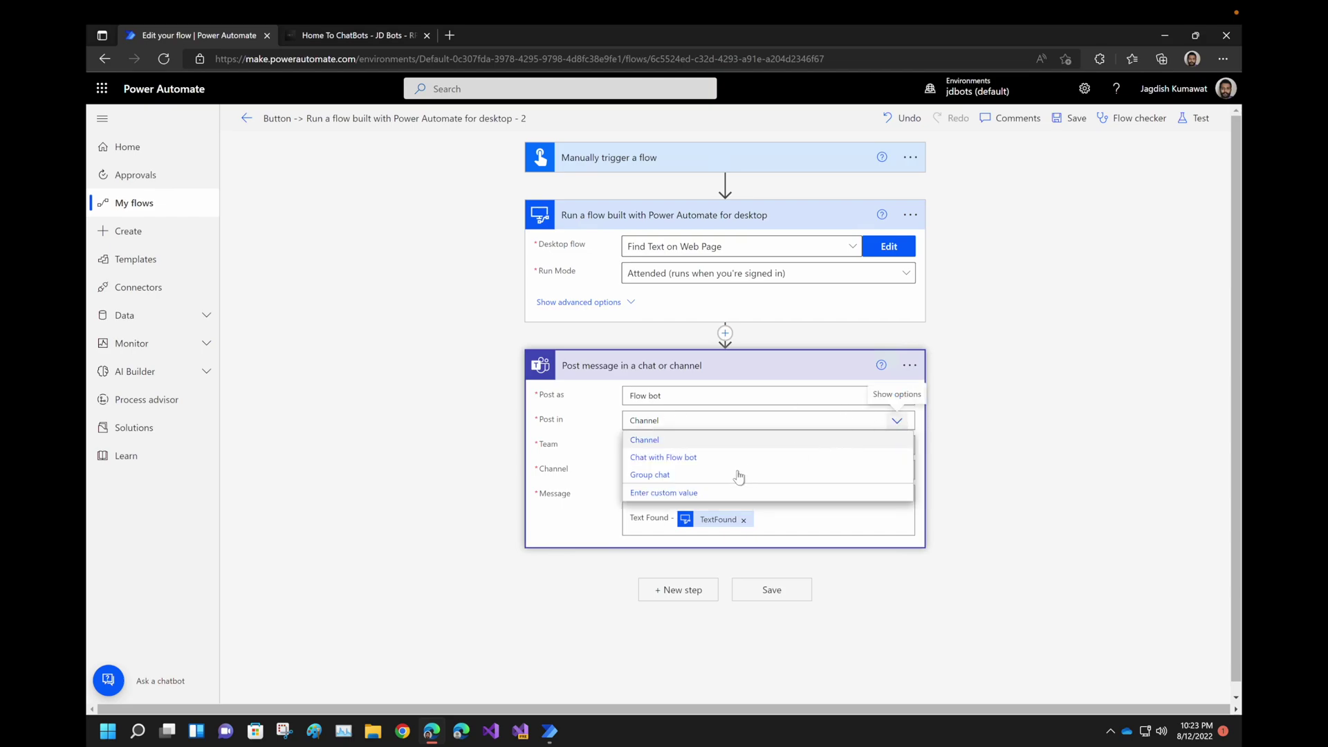
{"action": "left_click", "coordinate": [594, 441]}
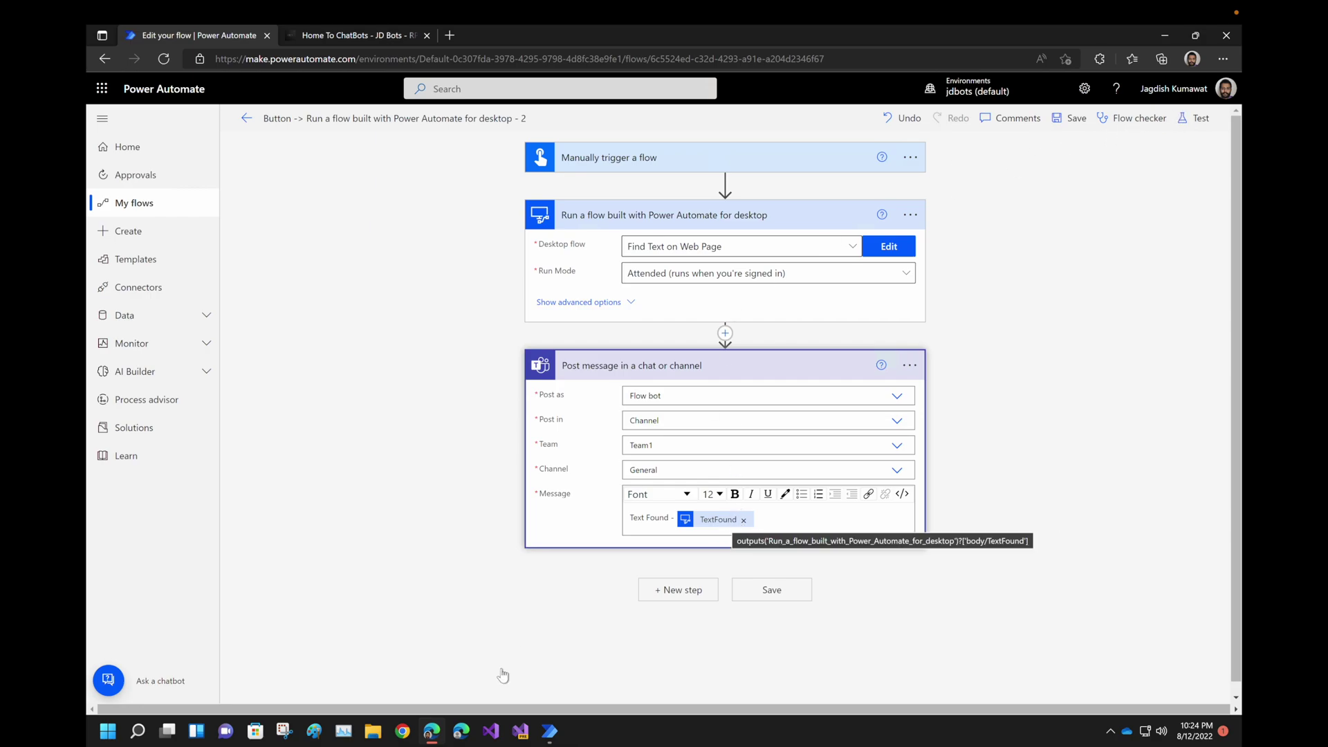
- Open Microsoft Teams in a new tab, go to Team1 > General, and view the 'Text Found - true' bot post
{"action": "left_click", "coordinate": [456, 34]}
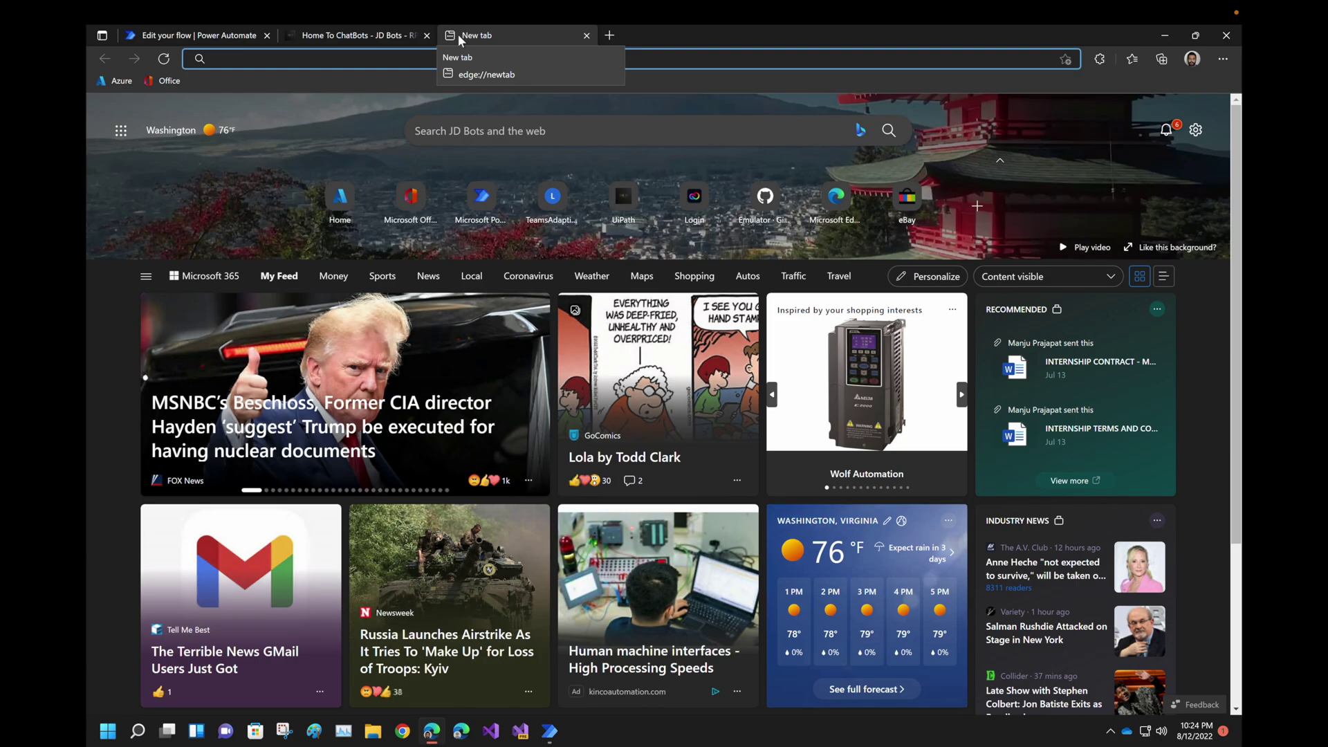
{"action": "type", "text": "t"}
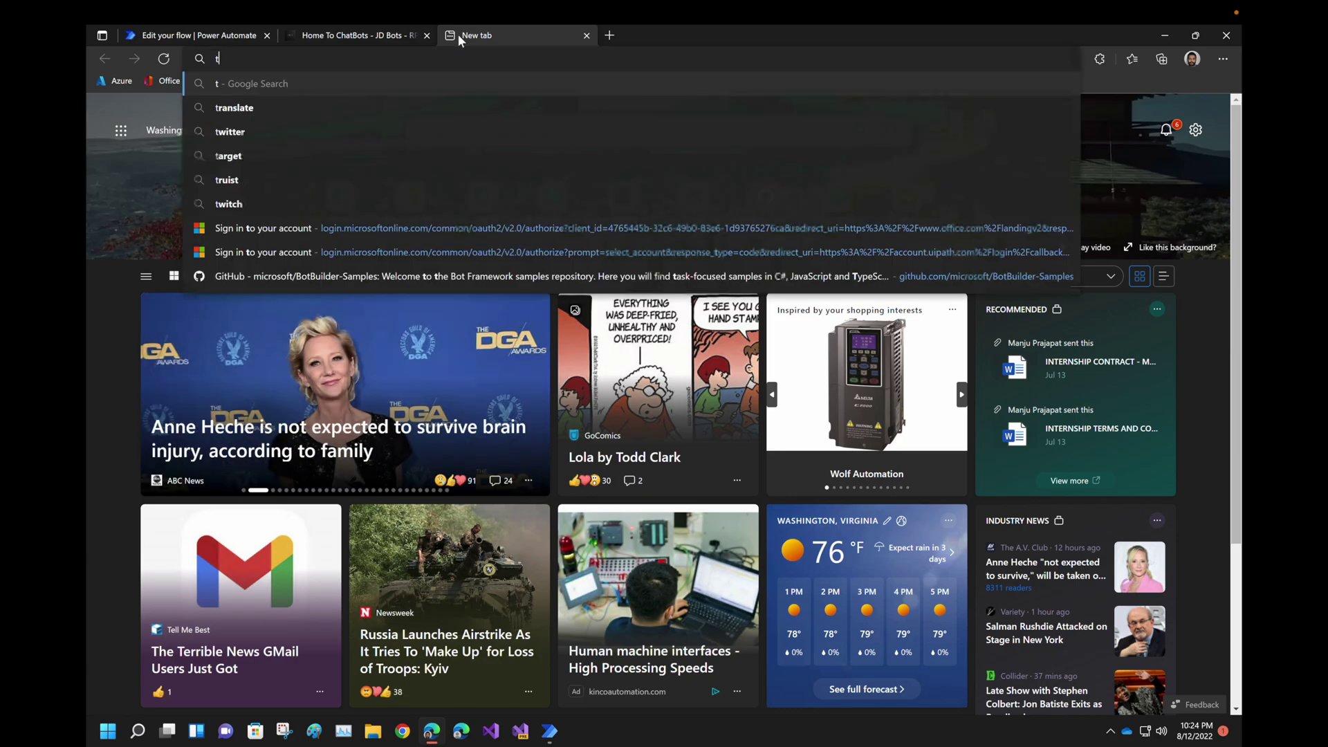
{"action": "type", "text": "ea"}
{"action": "key", "text": "Return"}
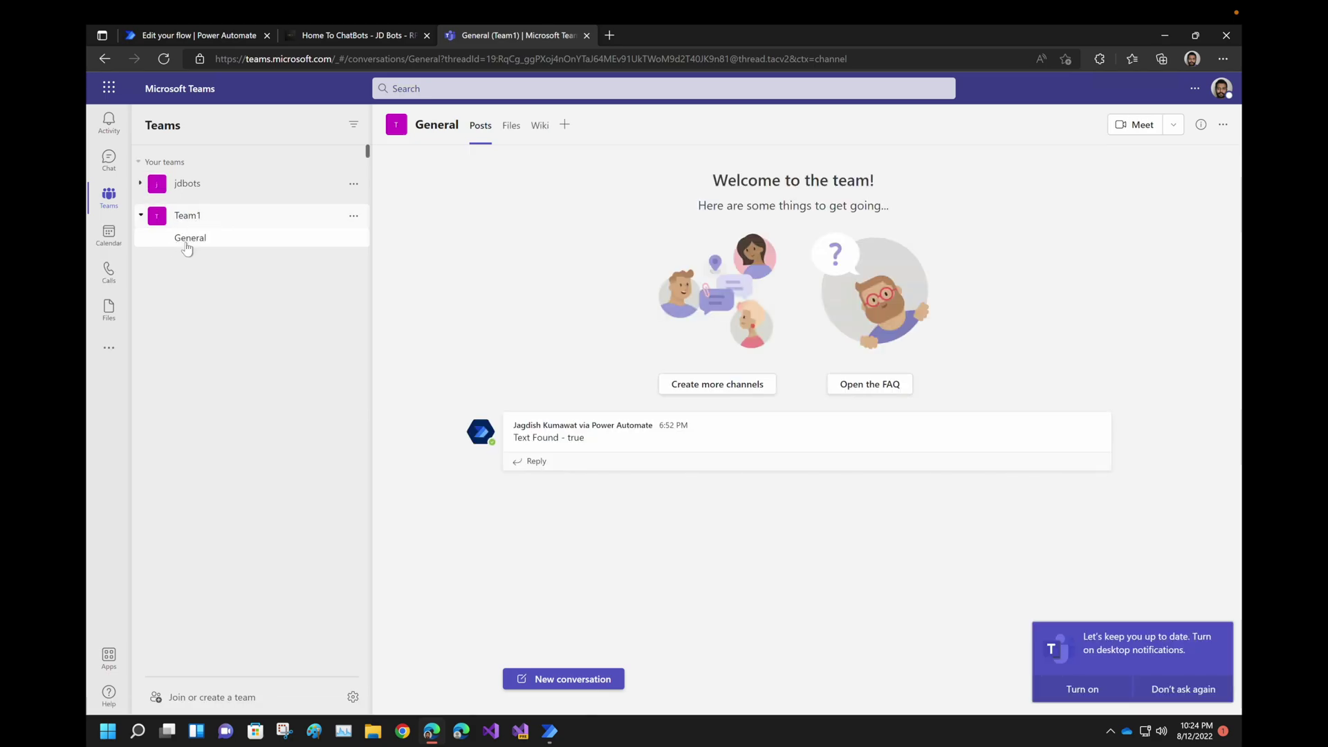
{"action": "left_click", "coordinate": [186, 246]}
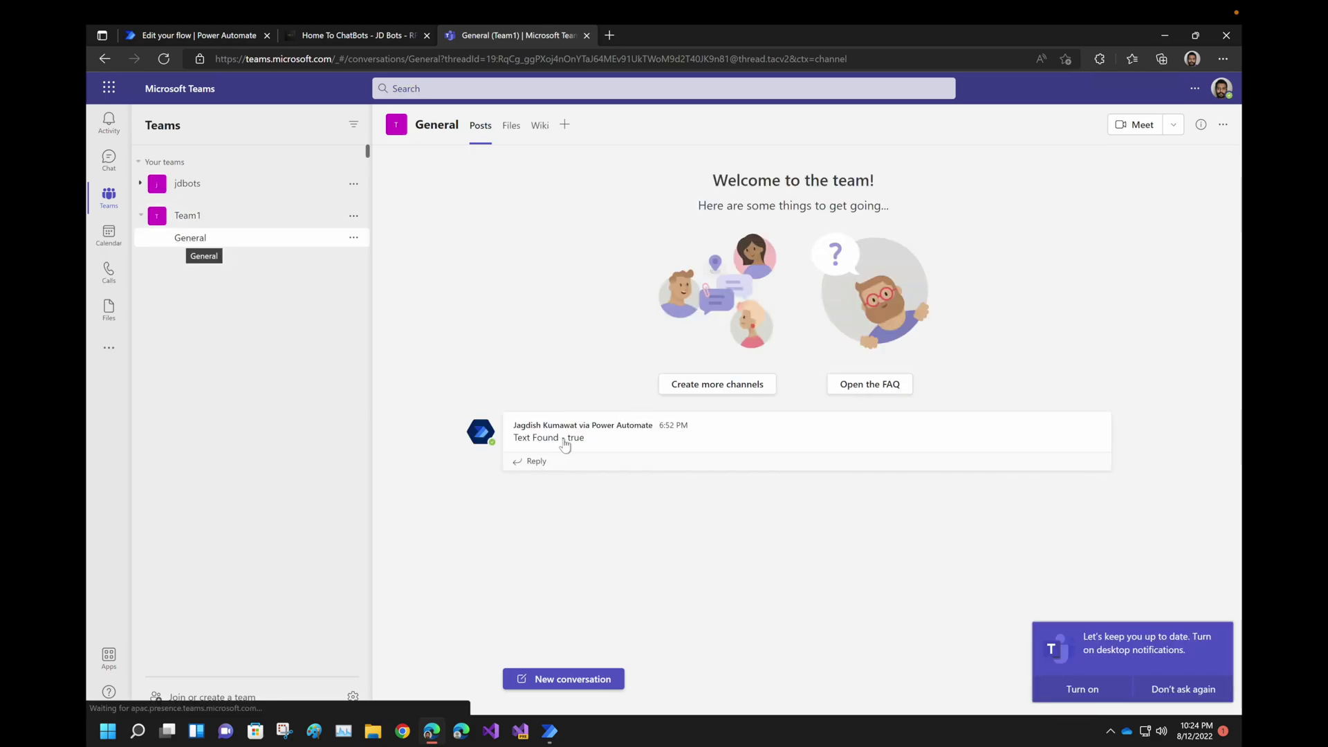
{"action": "mouse_move", "coordinate": [492, 458]}
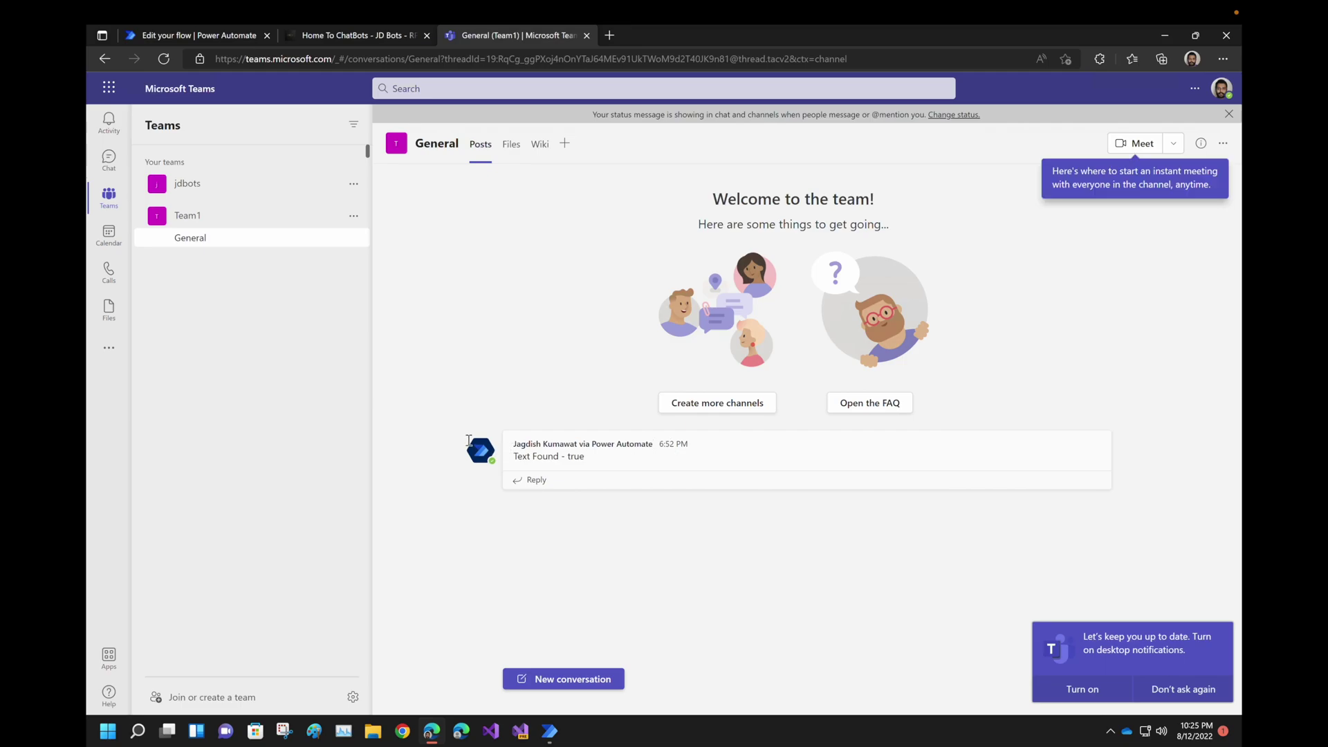
{"action": "left_click", "coordinate": [473, 459]}
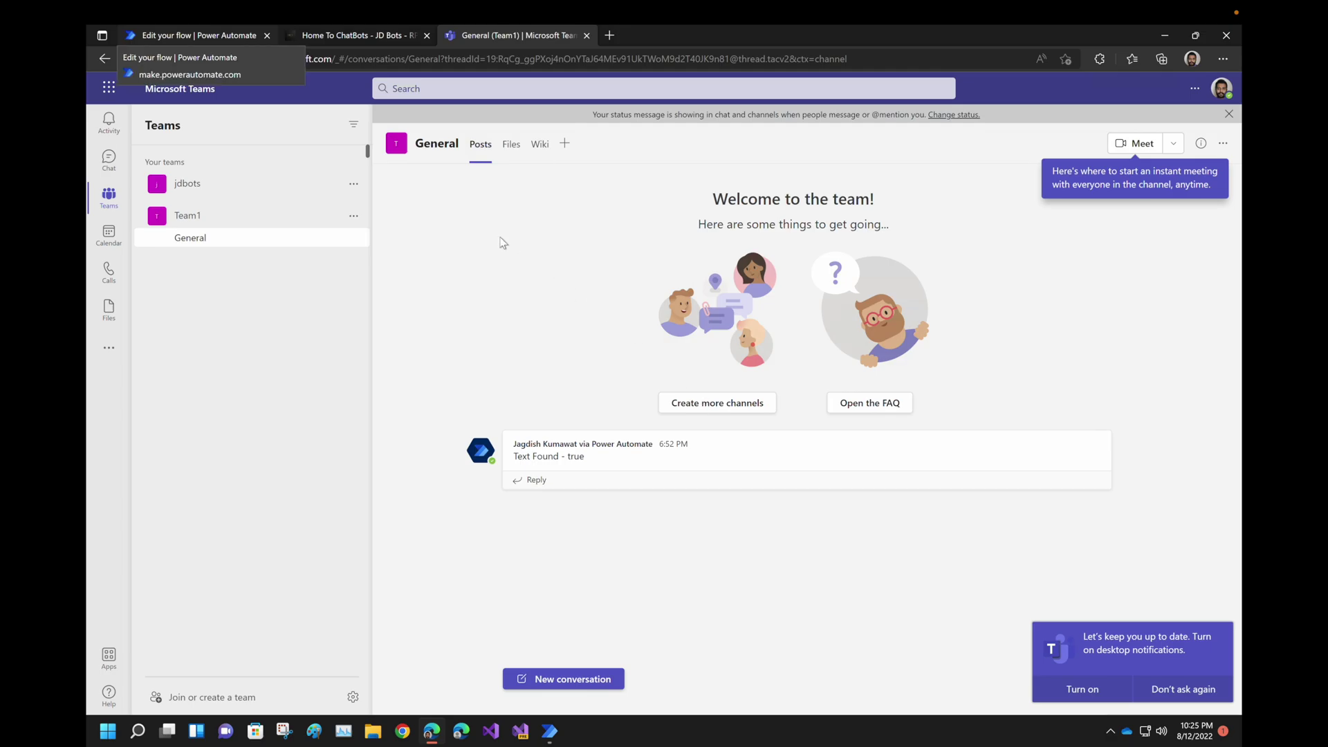
{"action": "left_click", "coordinate": [225, 38]}
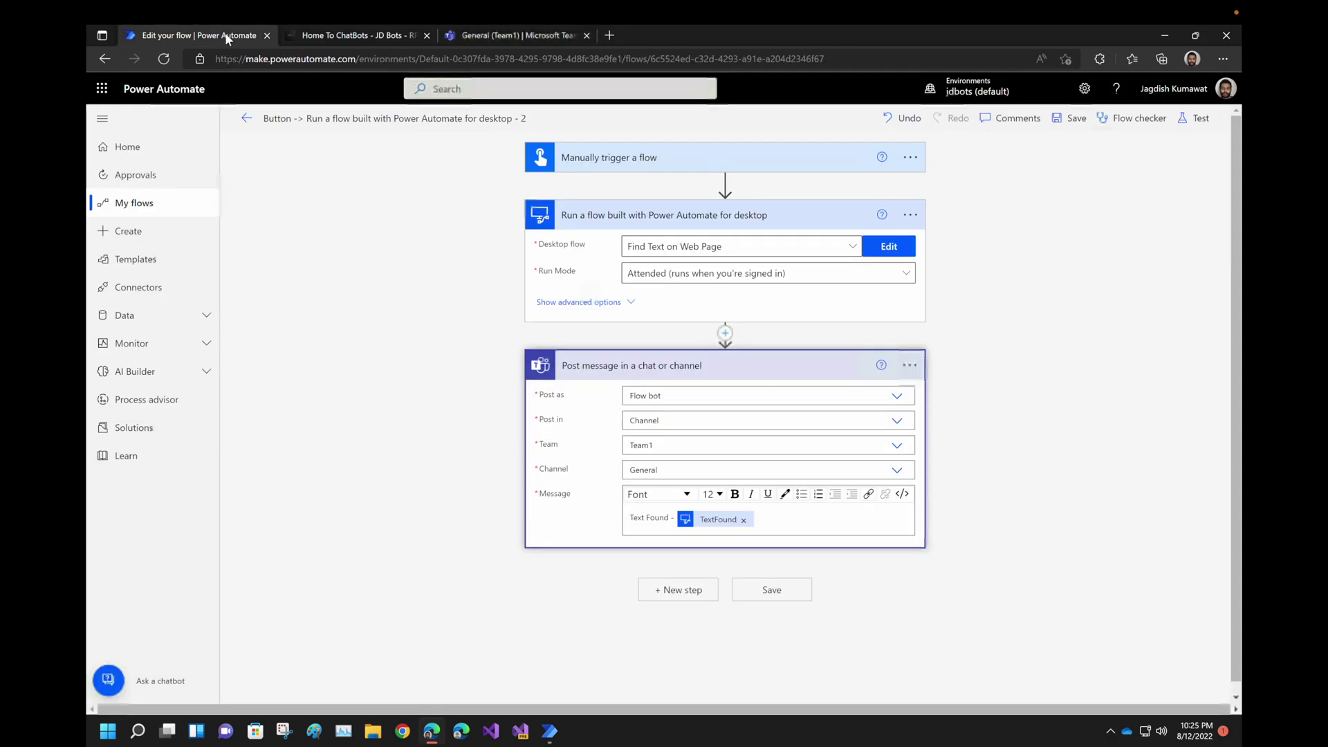
{"action": "left_click", "coordinate": [895, 395]}
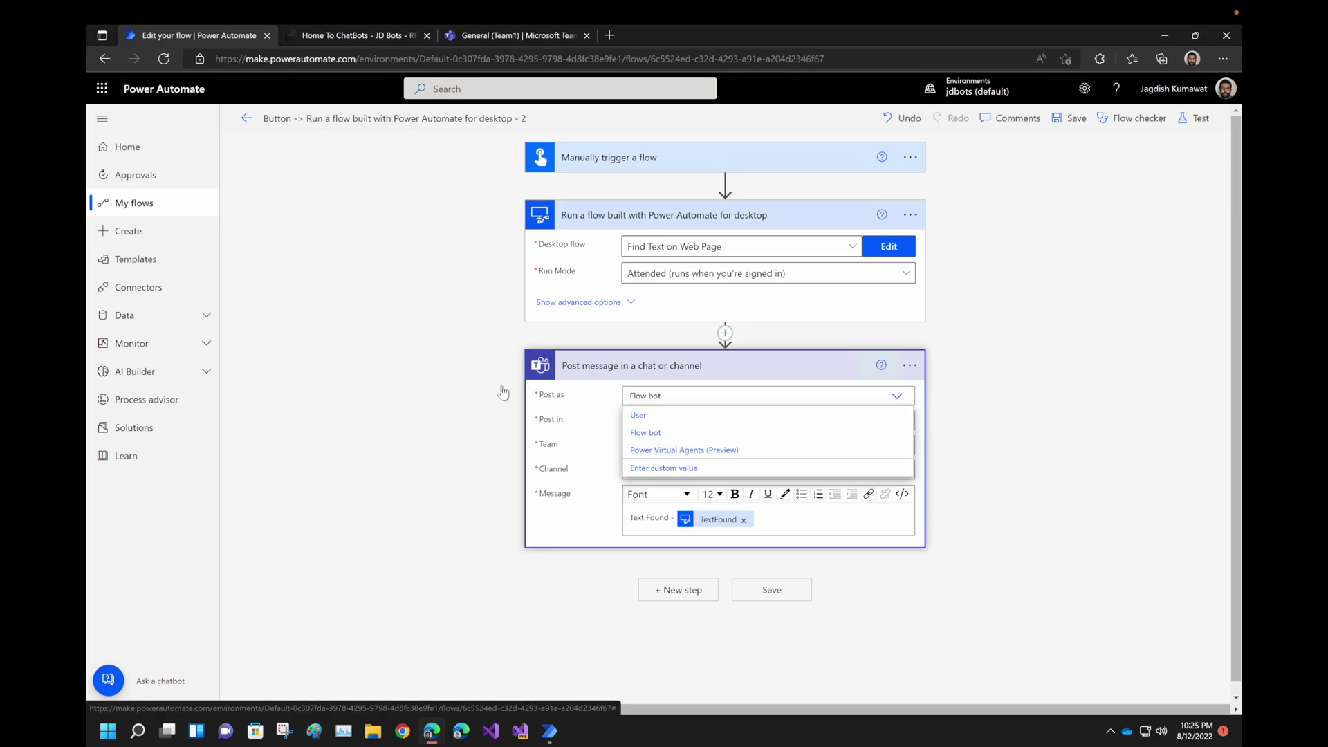
{"action": "left_click", "coordinate": [512, 31]}
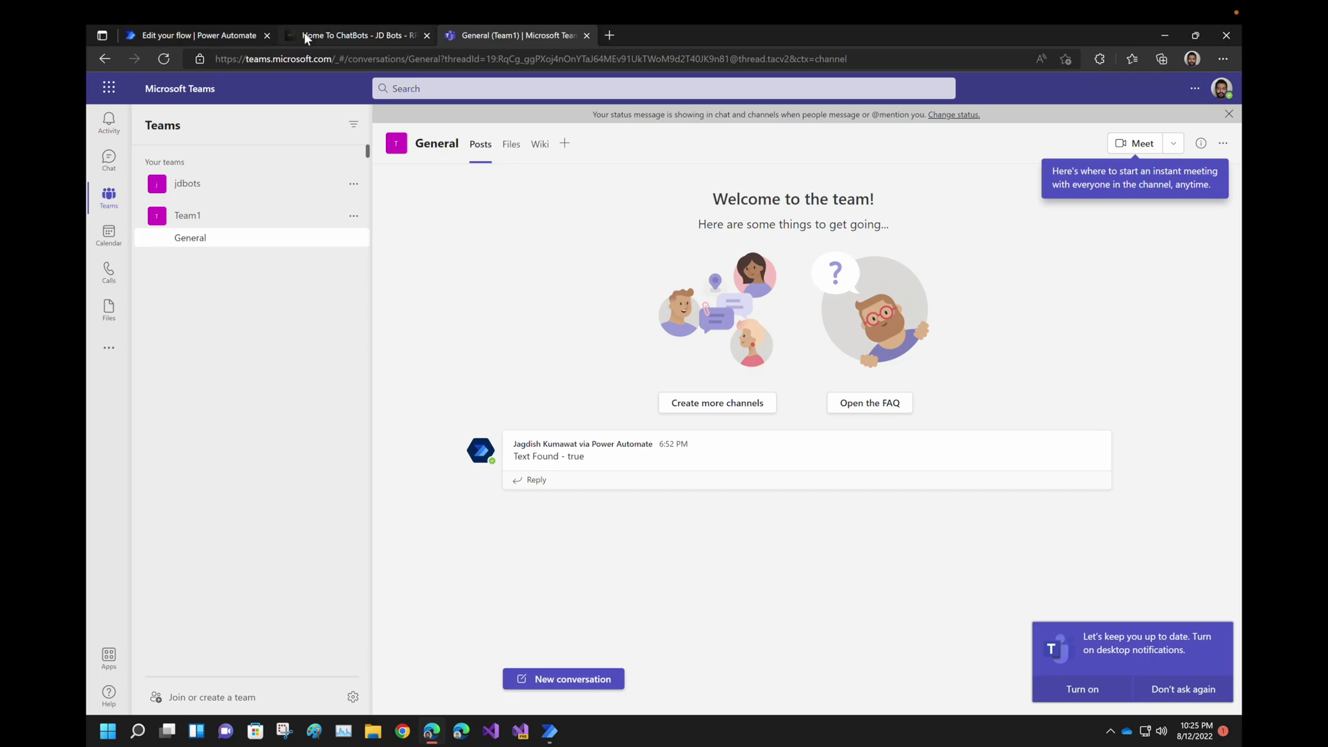
- Switch back to the 'Edit your flow | Power Automate' tab
{"action": "left_click", "coordinate": [214, 36]}
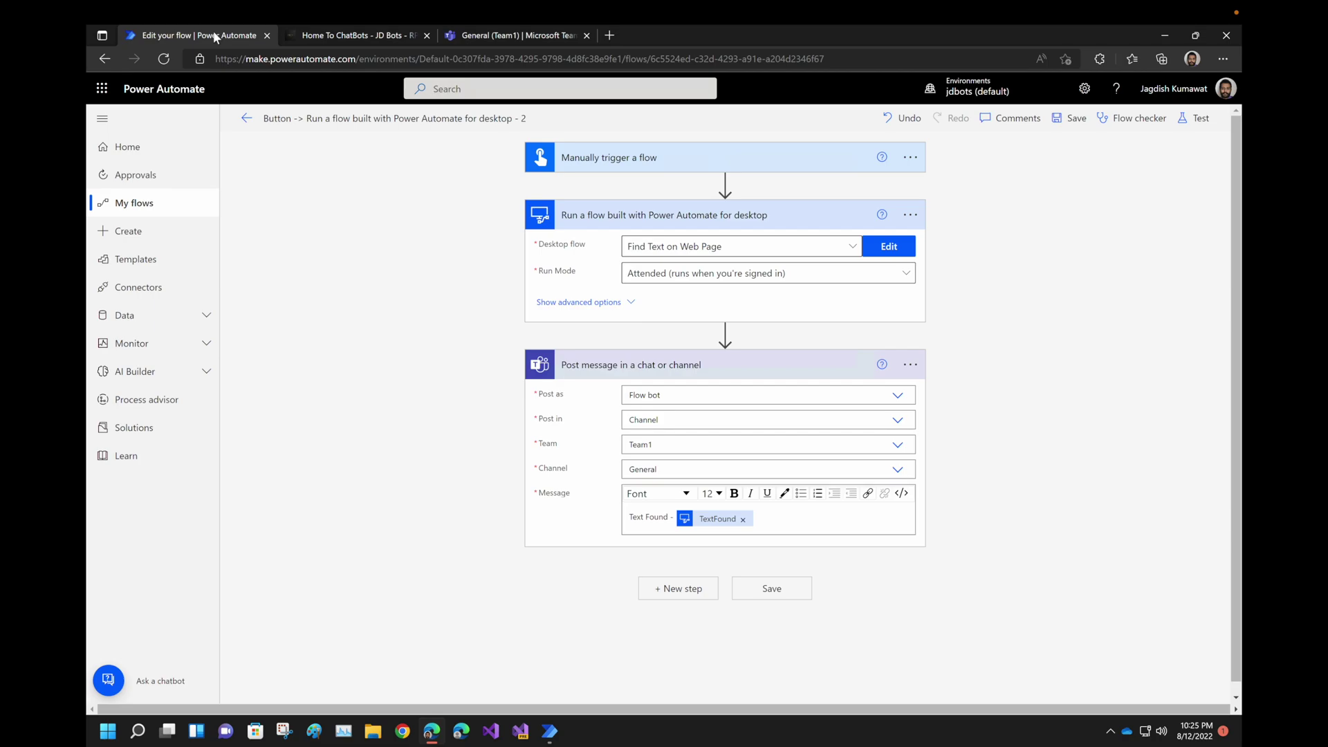